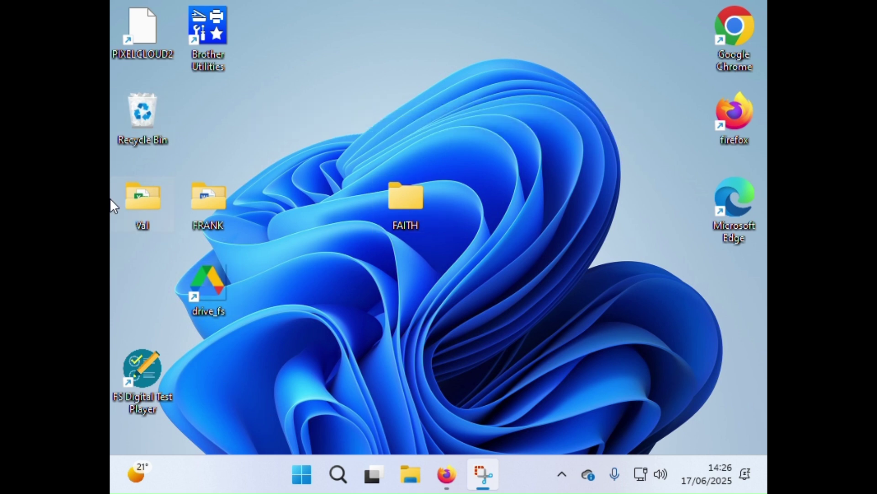
Step: Open the Val, FRANK and FAITH folders from the desktop, minimising each window after it opens
{"action": "double_click", "coordinate": [133, 196]}
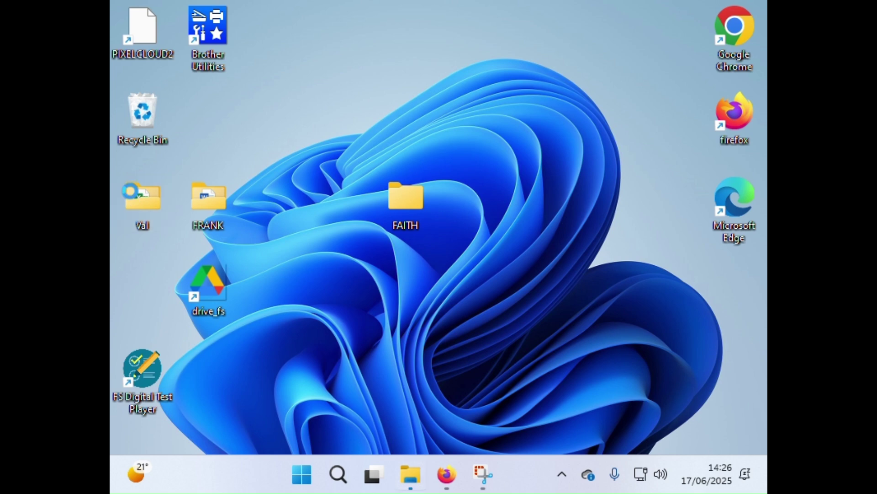
{"action": "left_click", "coordinate": [668, 11]}
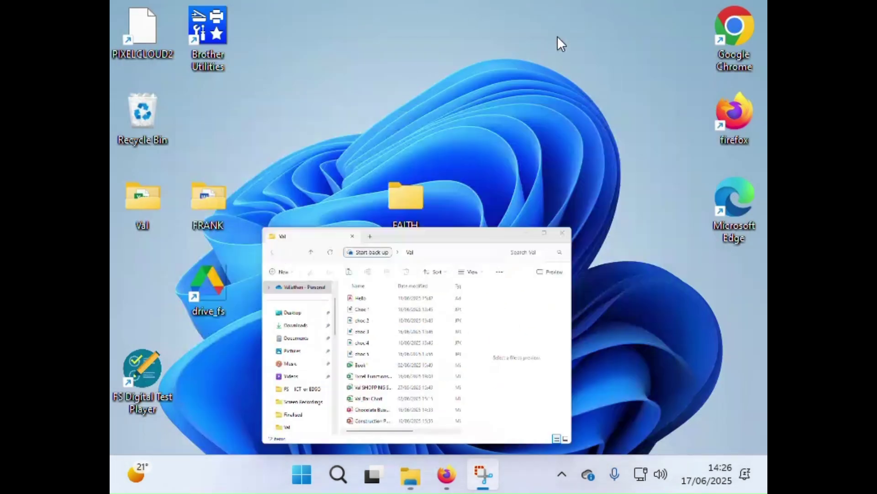
{"action": "double_click", "coordinate": [194, 200]}
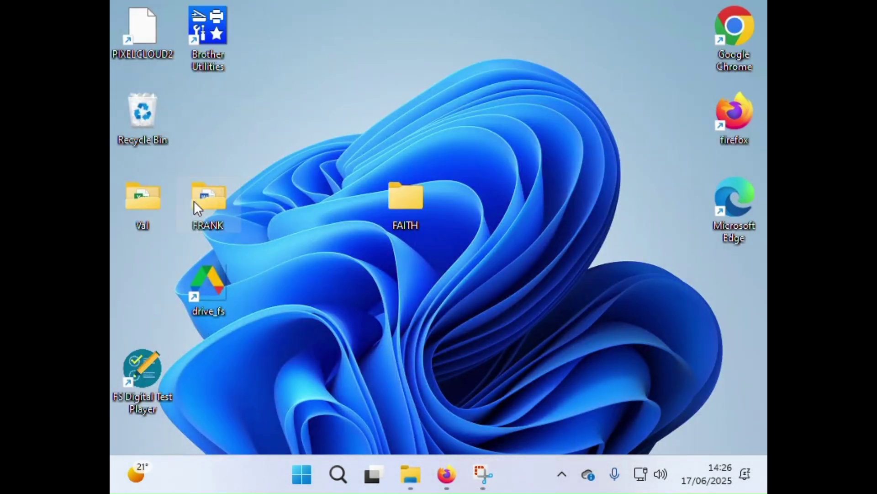
{"action": "left_click", "coordinate": [661, 12]}
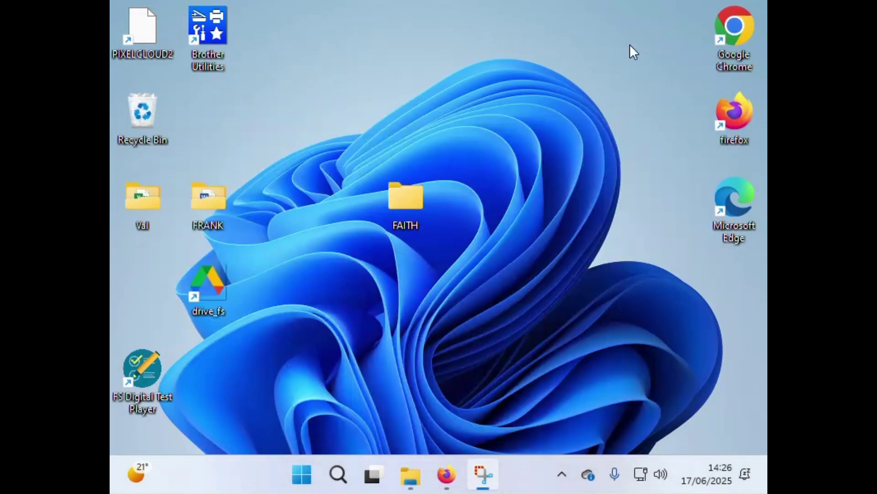
{"action": "double_click", "coordinate": [393, 199]}
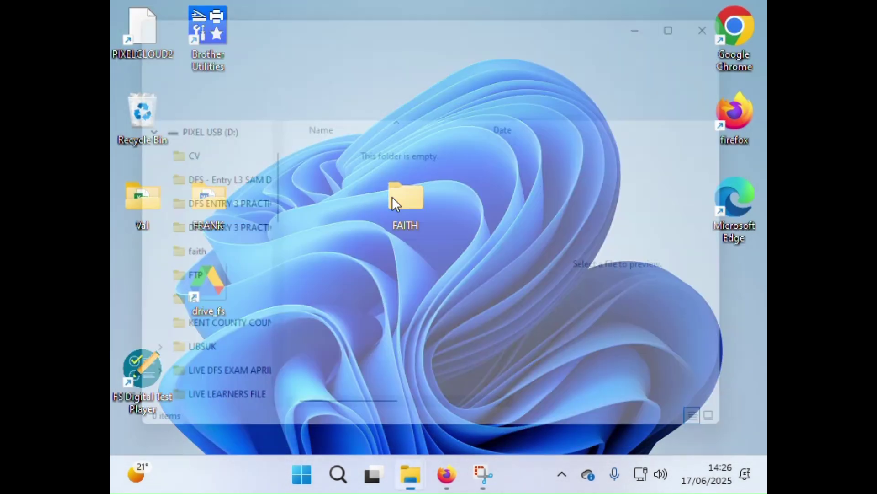
{"action": "left_click", "coordinate": [669, 16]}
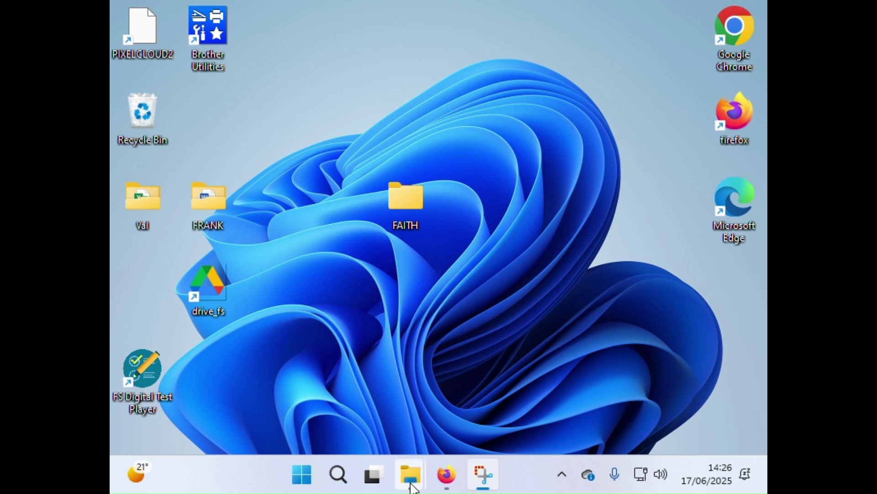
Step: Restore the Val folder window and arrange it side by side with the FRANK folder window, Val on the left half and FRANK on the right
{"action": "mouse_move", "coordinate": [414, 488]}
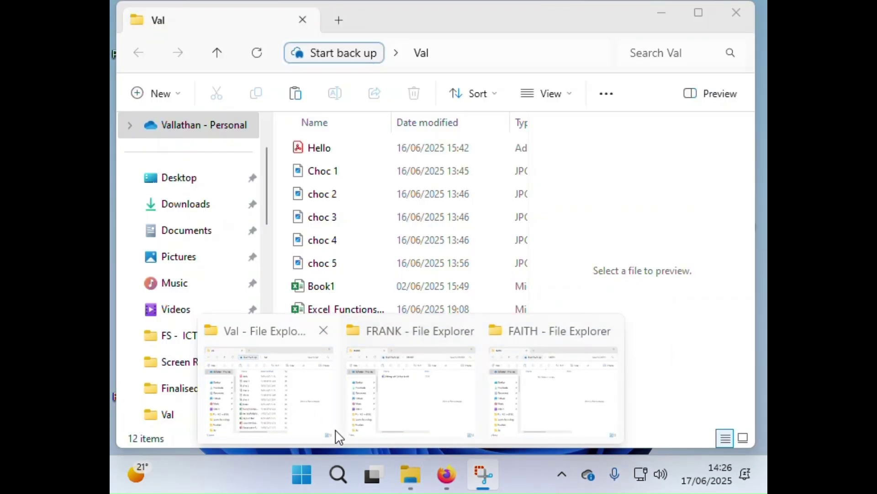
{"action": "mouse_move", "coordinate": [484, 425]}
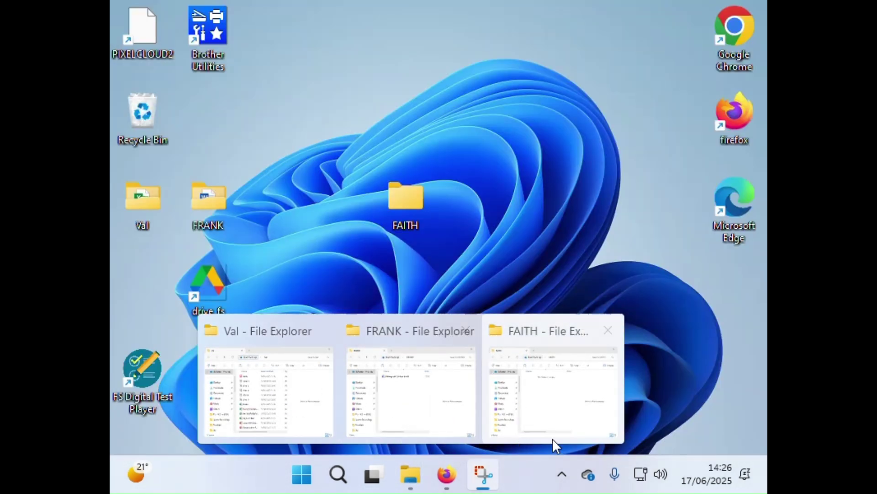
{"action": "left_click", "coordinate": [291, 336]}
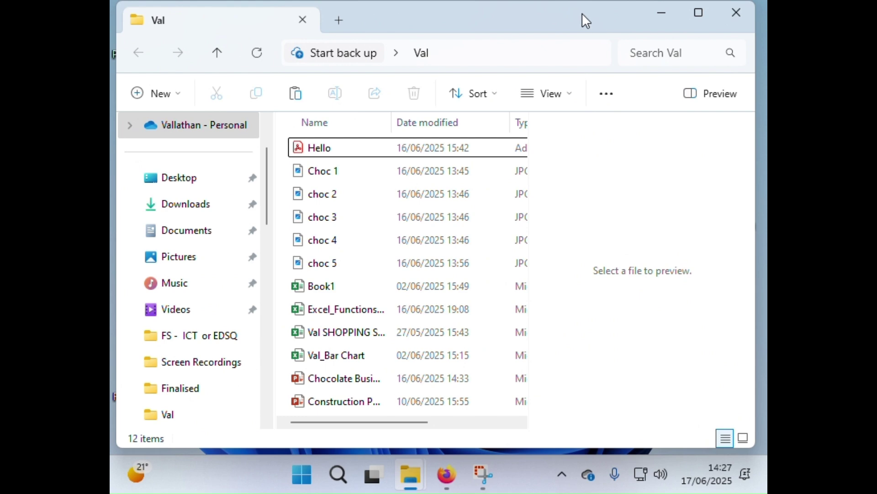
{"action": "left_click_drag", "start_coordinate": [583, 14], "coordinate": [110, 155]}
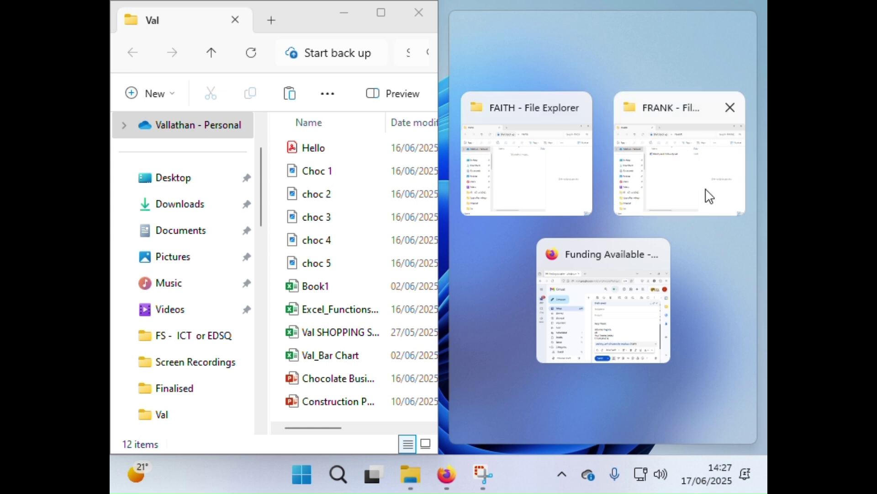
{"action": "left_click", "coordinate": [662, 111]}
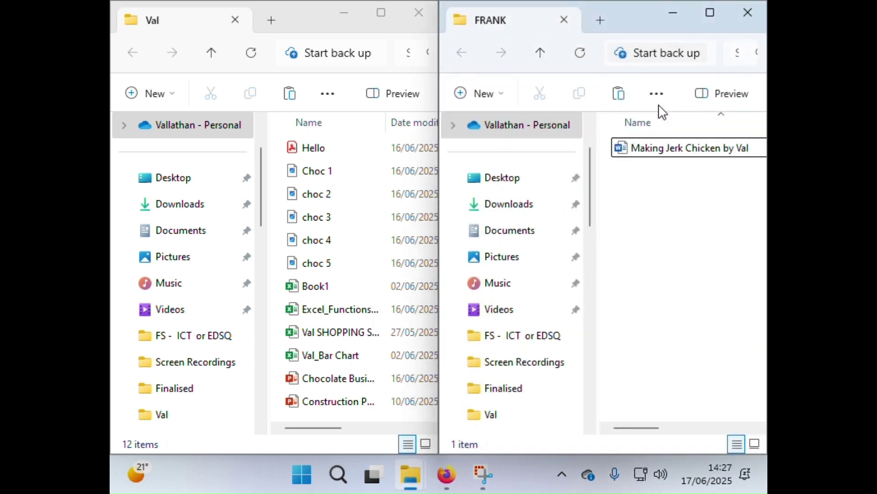
{"action": "left_click", "coordinate": [150, 23]}
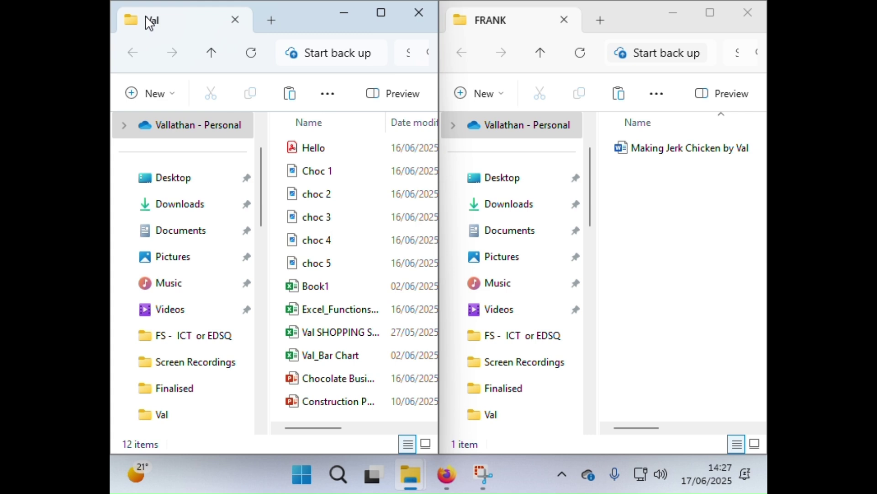
{"action": "left_click", "coordinate": [596, 40]}
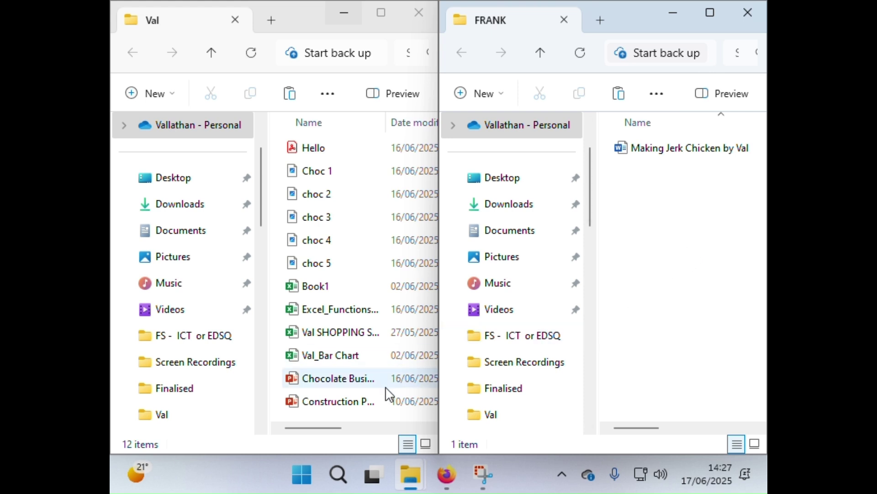
Step: Copy the Chocolate Business presentation in the Val folder
{"action": "left_click", "coordinate": [333, 383]}
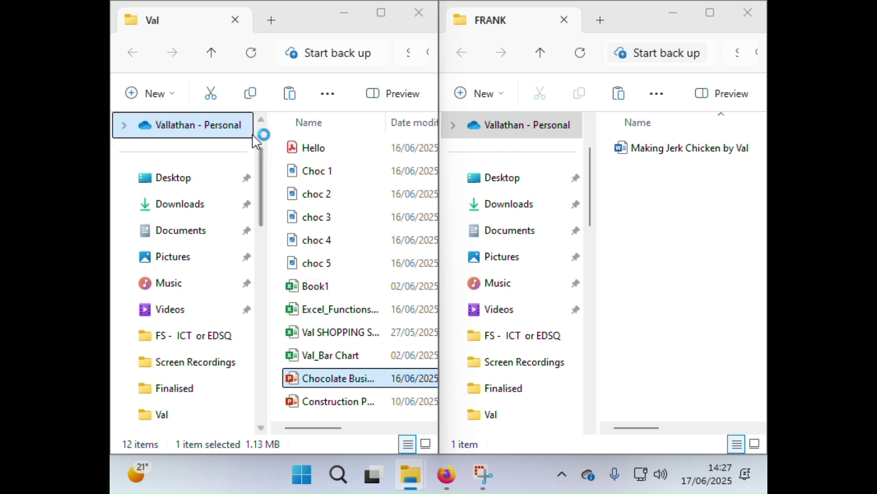
{"action": "left_click", "coordinate": [258, 92]}
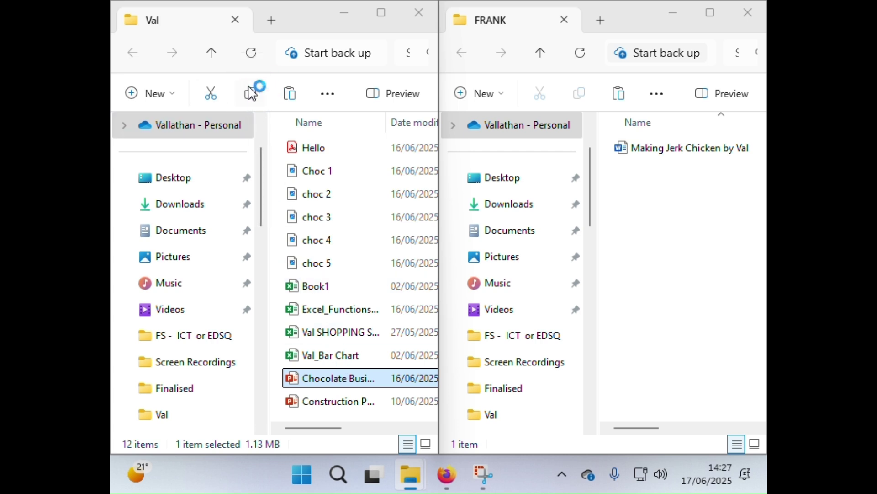
{"action": "right_click", "coordinate": [355, 383]}
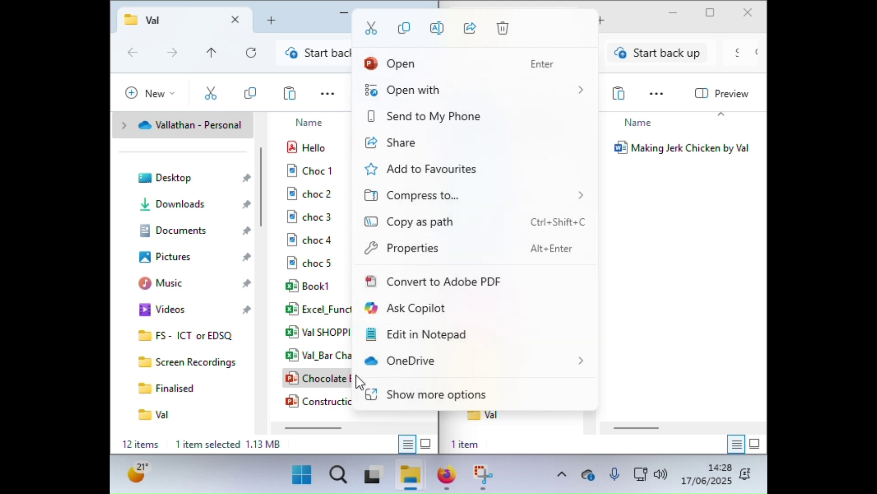
{"action": "left_click", "coordinate": [330, 383]}
{"action": "right_click", "coordinate": [331, 383]}
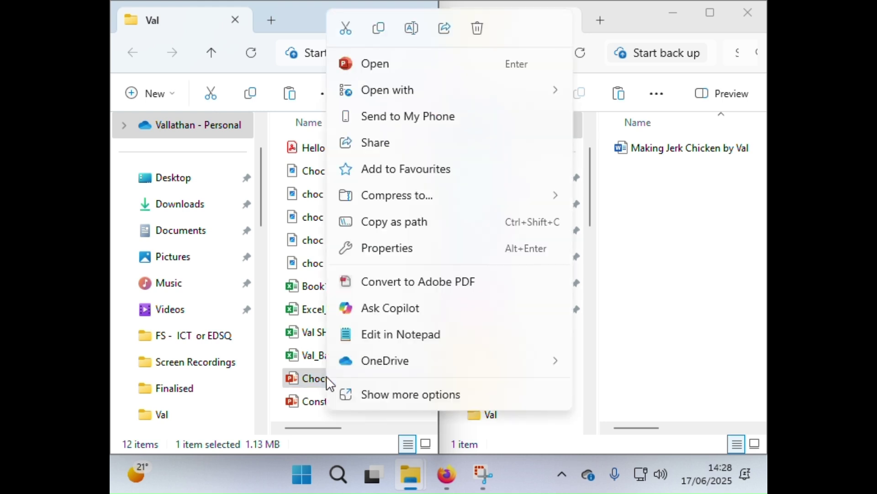
{"action": "left_click", "coordinate": [298, 382]}
{"action": "right_click", "coordinate": [302, 383]}
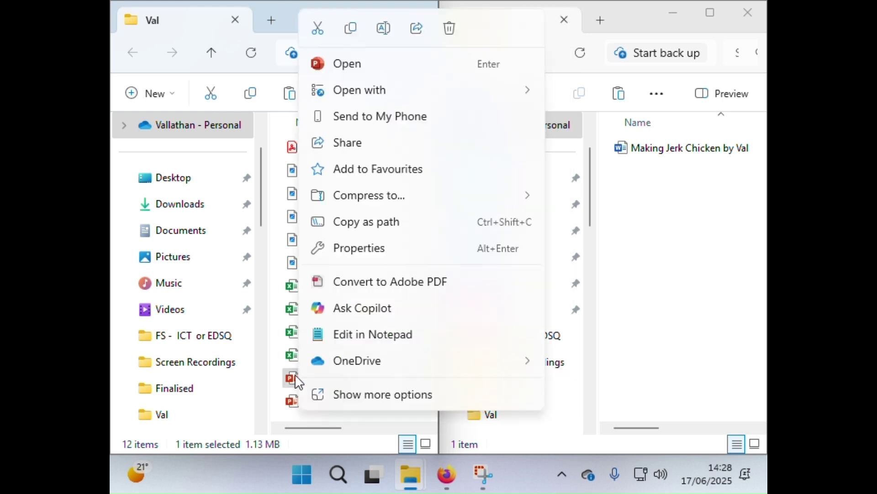
{"action": "left_click", "coordinate": [287, 374]}
{"action": "right_click", "coordinate": [287, 375]}
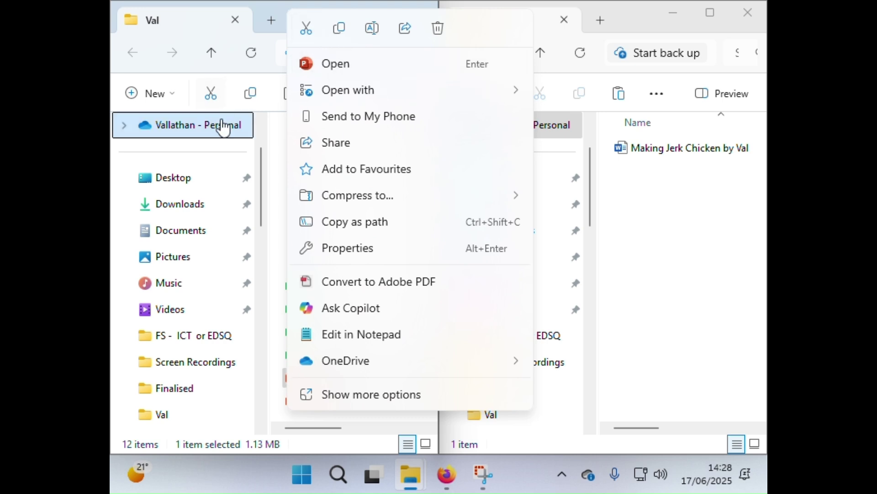
{"action": "left_click", "coordinate": [274, 279]}
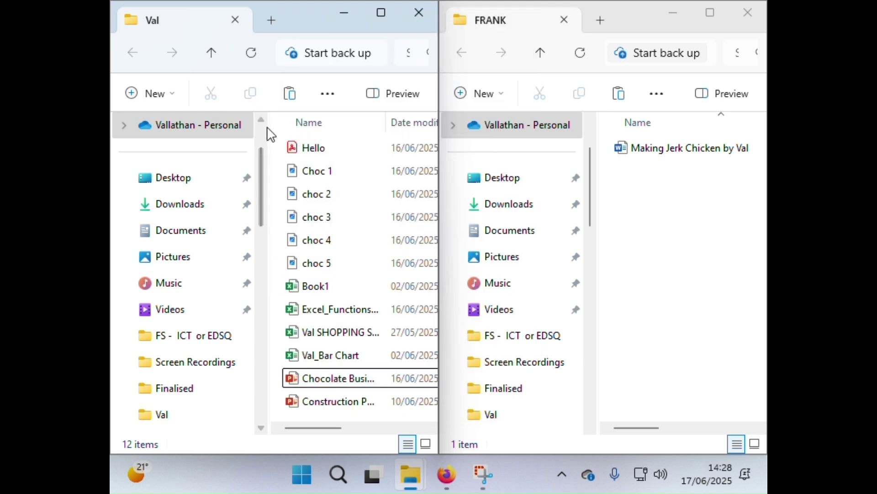
Step: Reselect the Chocolate Business presentation in the Val folder and paste its copy into the FRANK folder
{"action": "left_click", "coordinate": [303, 378]}
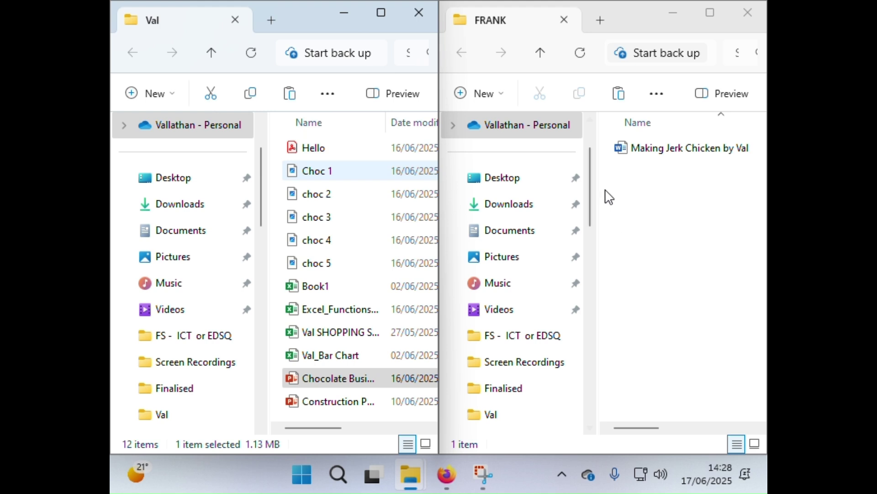
{"action": "left_click", "coordinate": [687, 230]}
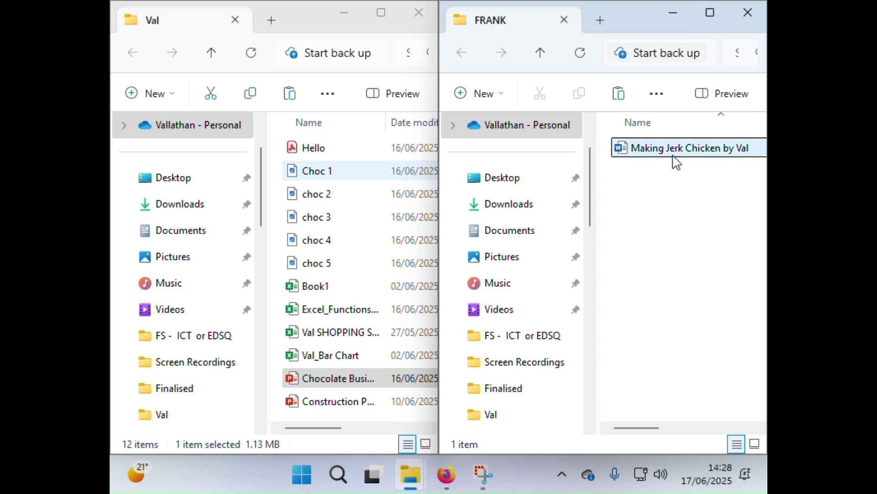
{"action": "right_click", "coordinate": [649, 213]}
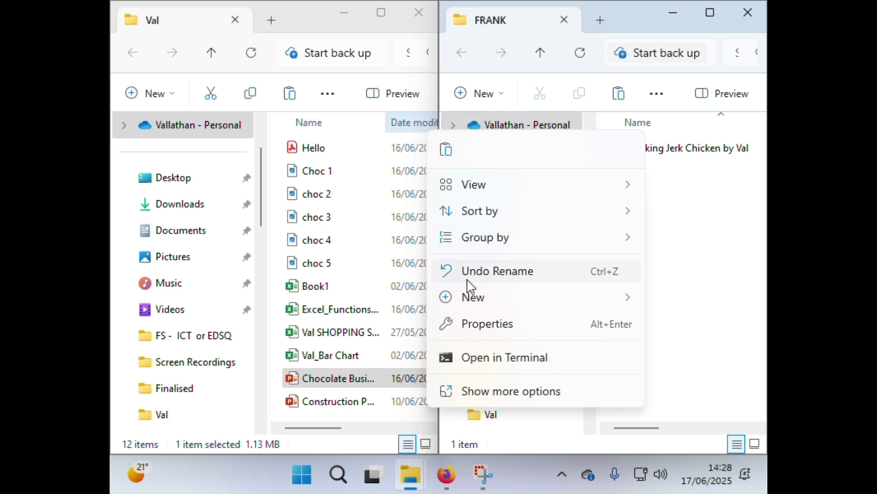
{"action": "mouse_move", "coordinate": [457, 297]}
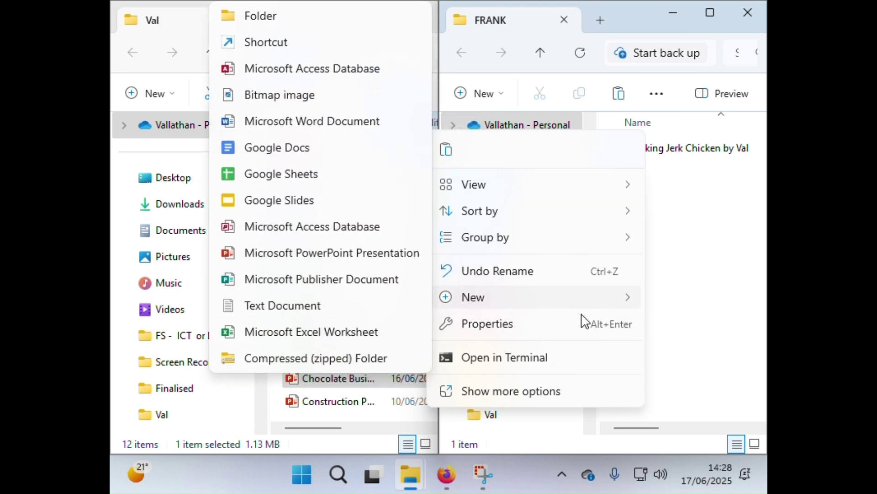
{"action": "left_click", "coordinate": [452, 149]}
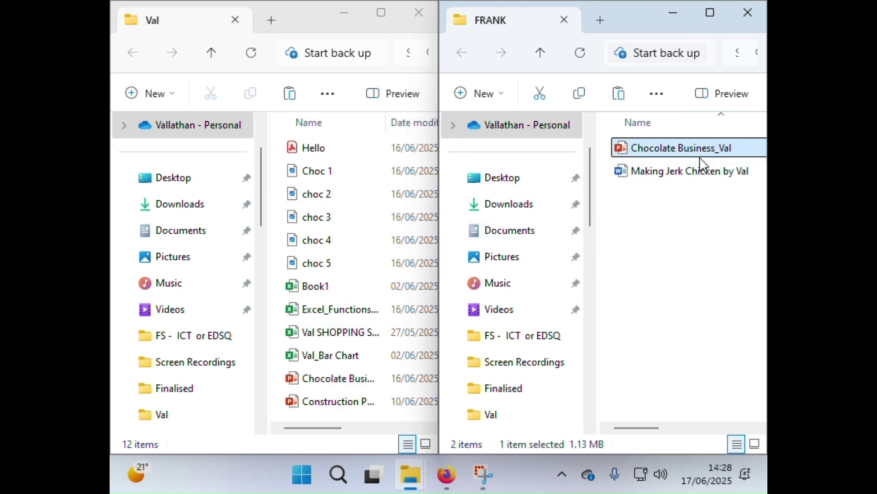
{"action": "mouse_move", "coordinate": [710, 156]}
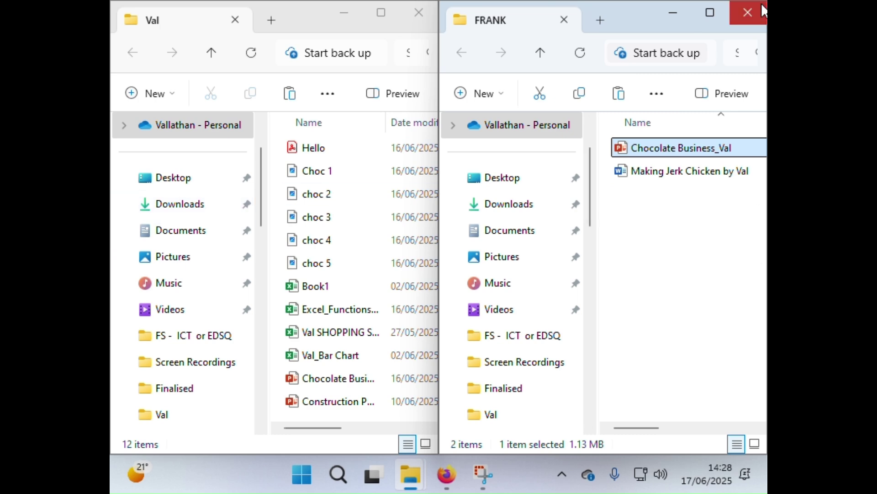
Step: Close the FRANK and Val folder windows
{"action": "left_click", "coordinate": [748, 12]}
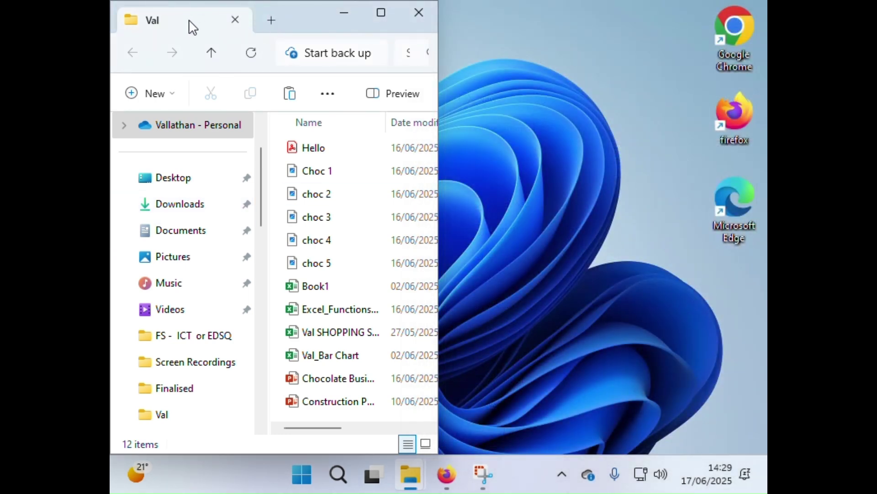
{"action": "left_click", "coordinate": [235, 19]}
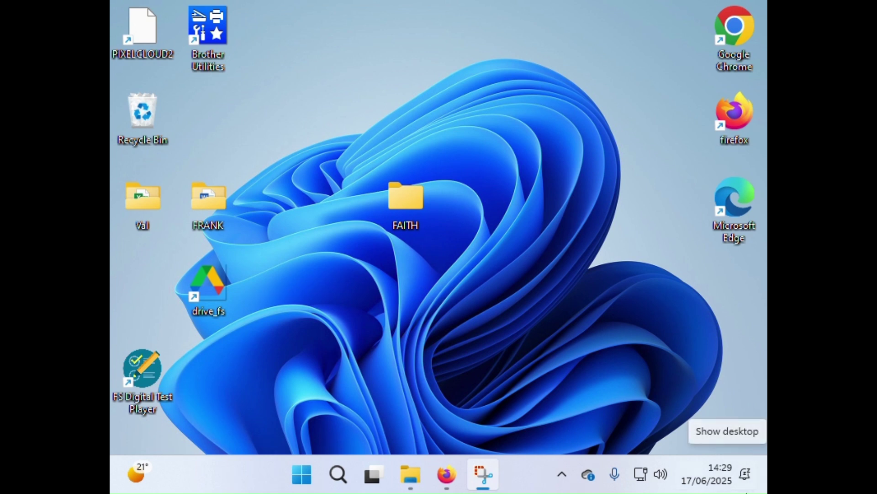
Step: Reopen the Val, FRANK and FAITH folders one after another from the desktop and minimise each window
{"action": "double_click", "coordinate": [130, 185]}
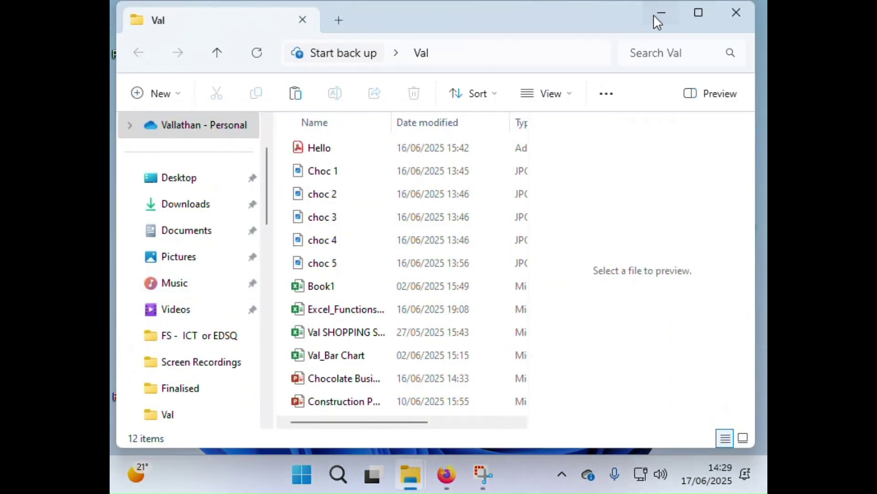
{"action": "left_click", "coordinate": [661, 14]}
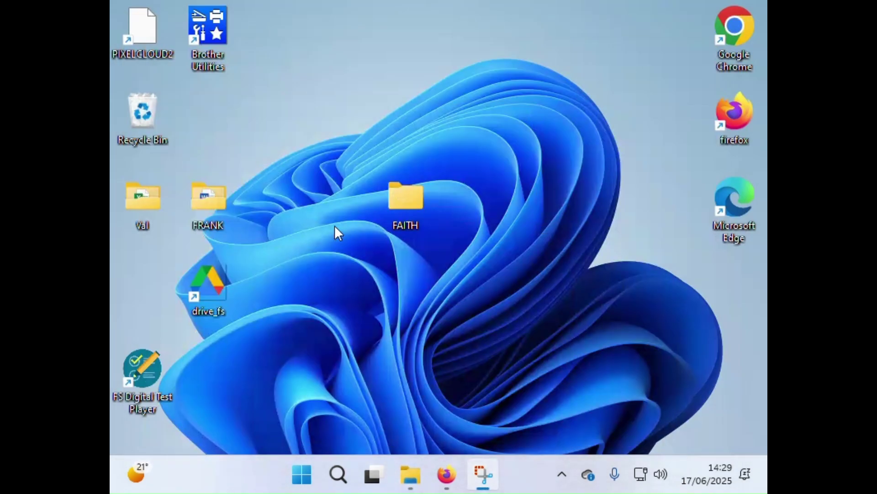
{"action": "double_click", "coordinate": [196, 205]}
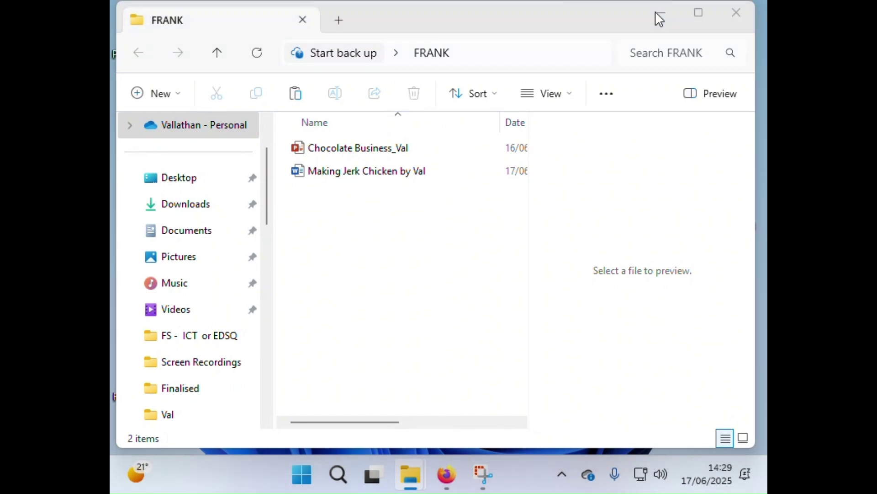
{"action": "left_click", "coordinate": [658, 14]}
{"action": "double_click", "coordinate": [402, 201]}
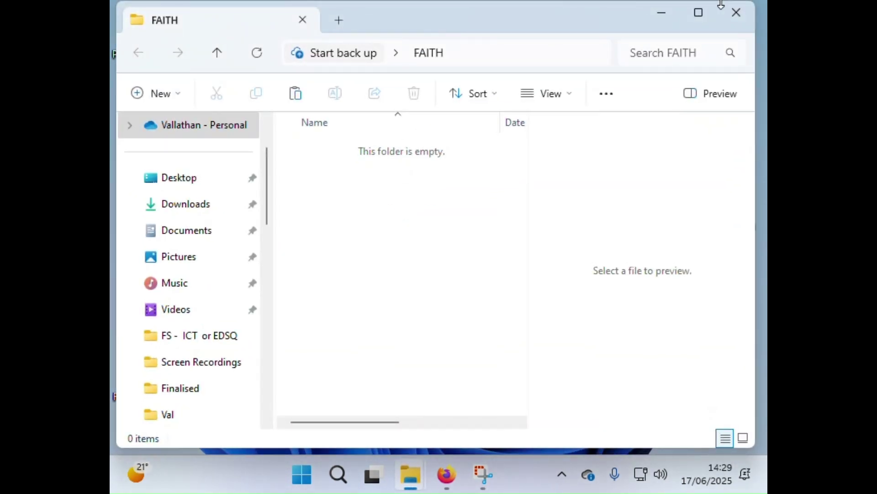
{"action": "left_click", "coordinate": [661, 14]}
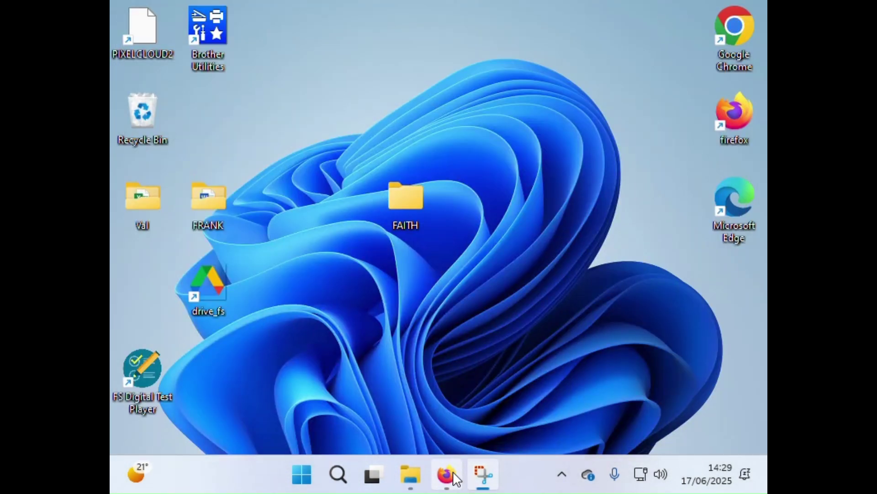
Step: Switch to the Firefox window showing the Gmail draft with the Making Jerk Chicken attachment
{"action": "mouse_move", "coordinate": [451, 464]}
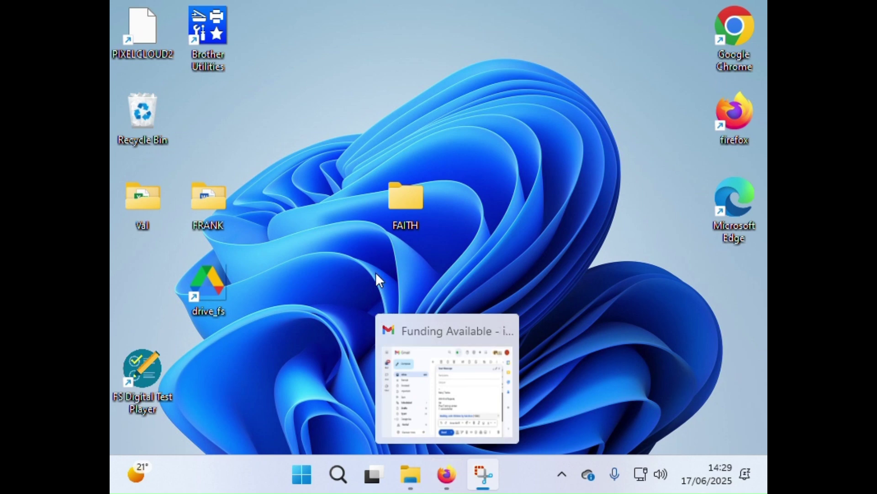
{"action": "left_click", "coordinate": [450, 411]}
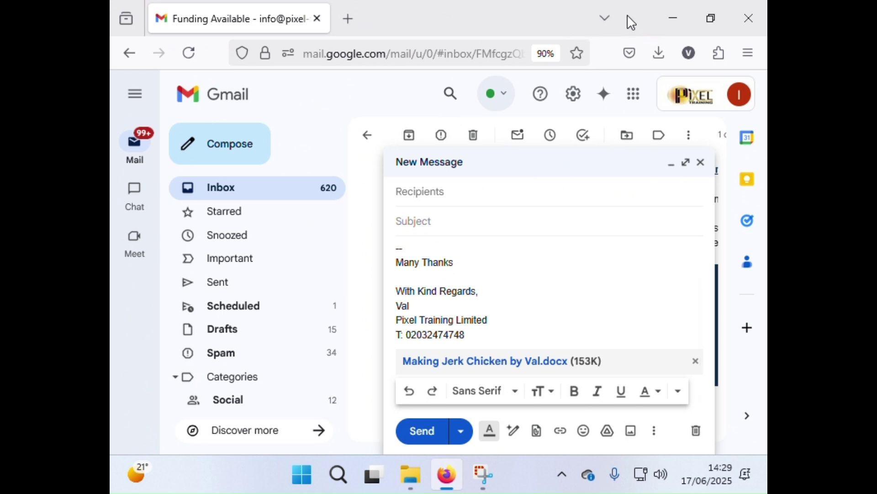
Step: Snap the Gmail window to the upper-left quarter, FAITH to the upper-right, FRANK to the lower-left and Val to the lower-right
{"action": "left_click_drag", "start_coordinate": [632, 21], "coordinate": [124, 7]}
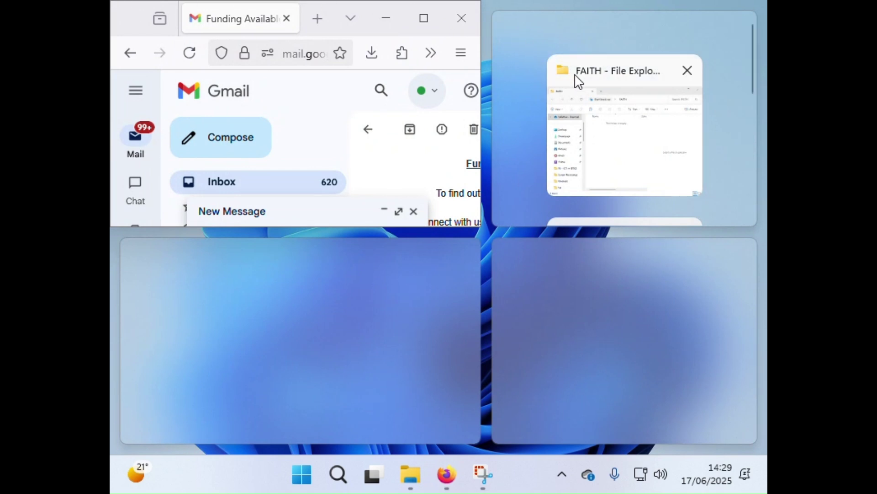
{"action": "left_click", "coordinate": [596, 115]}
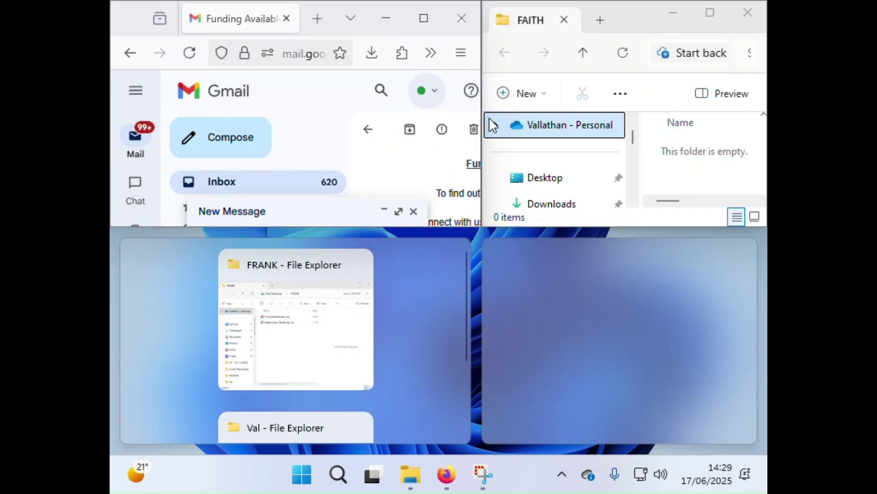
{"action": "left_click", "coordinate": [277, 316]}
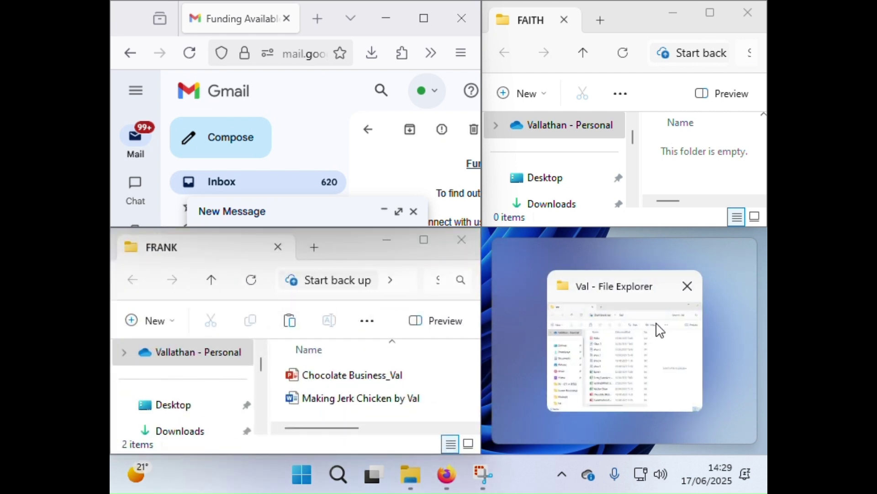
{"action": "left_click", "coordinate": [690, 333]}
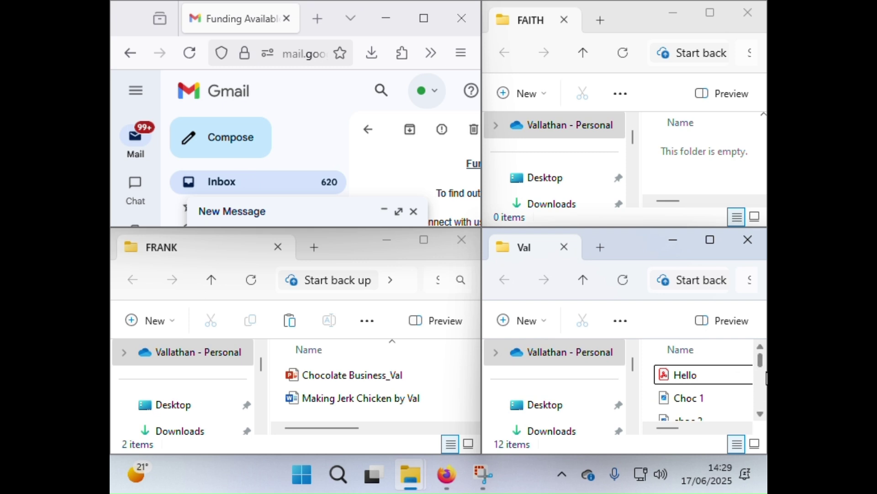
Step: Zoom out the Gmail page so more of it fits in its quarter of the screen
{"action": "key", "text": "ctrl+minus"}
{"action": "key", "text": "ctrl+minus"}
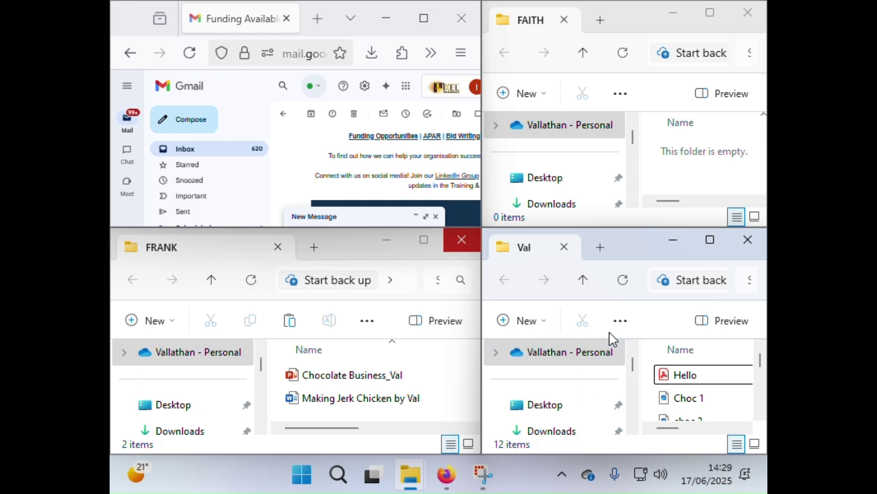
{"action": "left_click", "coordinate": [624, 366]}
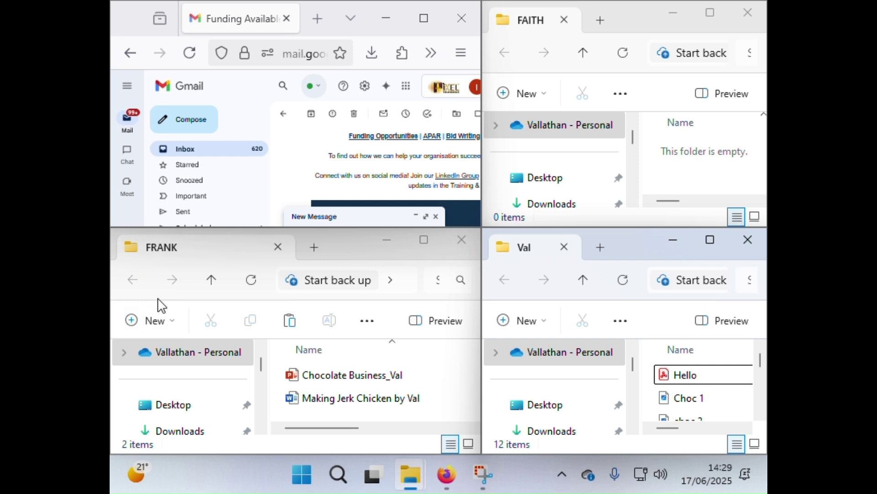
{"action": "left_click", "coordinate": [517, 133]}
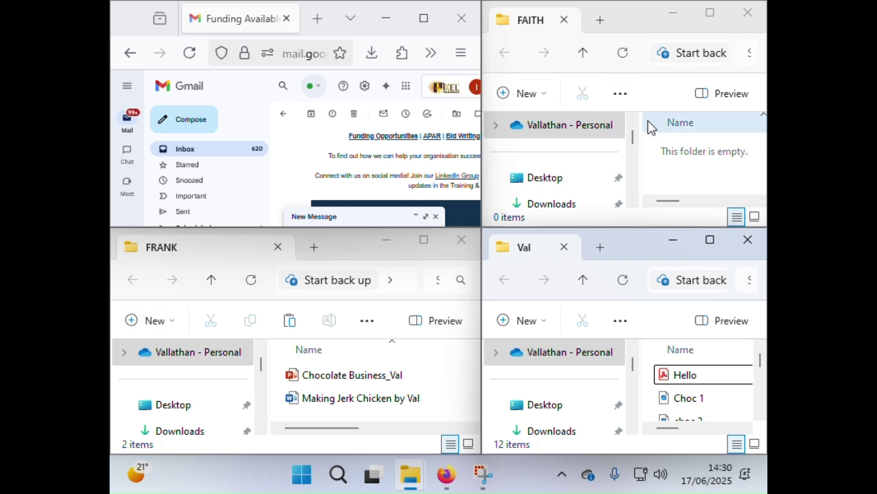